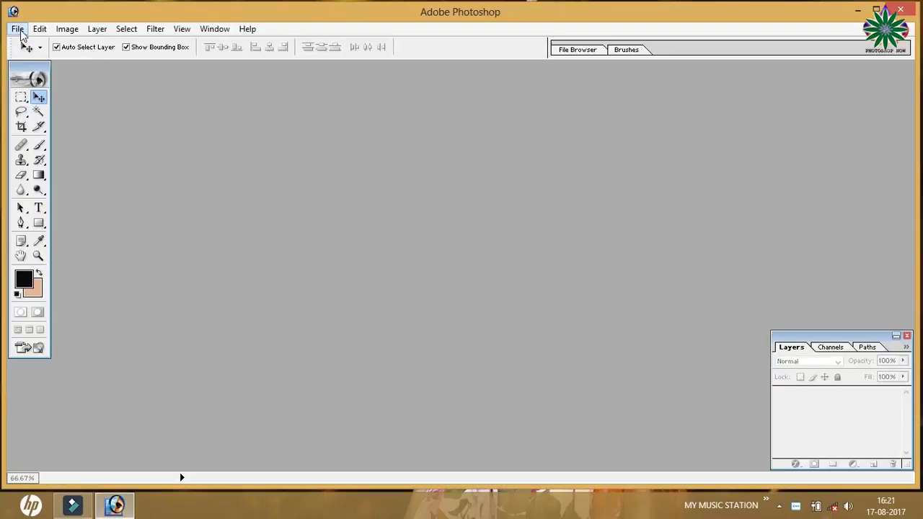
{"action": "left_click", "coordinate": [17, 28]}
{"action": "left_click", "coordinate": [45, 60]}
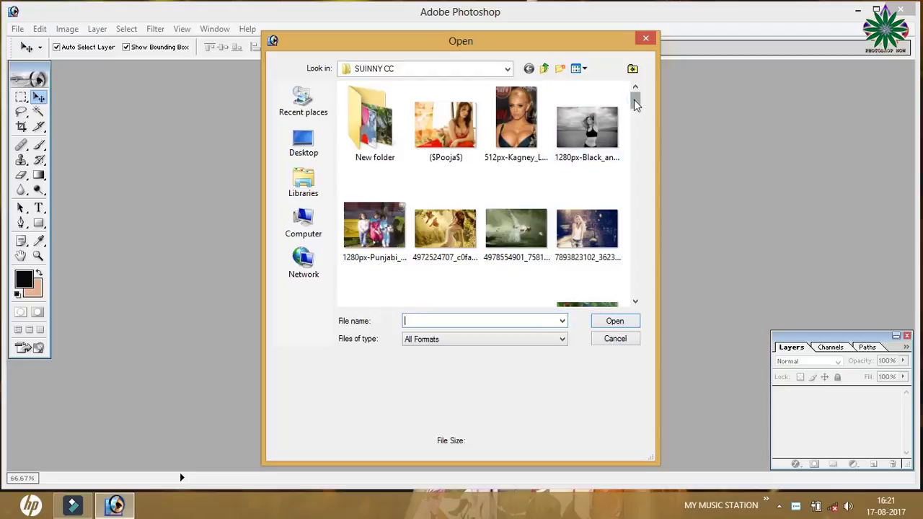
{"action": "mouse_move", "coordinate": [634, 99]}
{"action": "left_mouse_down"}
{"action": "mouse_move", "coordinate": [641, 166]}
{"action": "mouse_move", "coordinate": [638, 117]}
{"action": "left_mouse_up"}
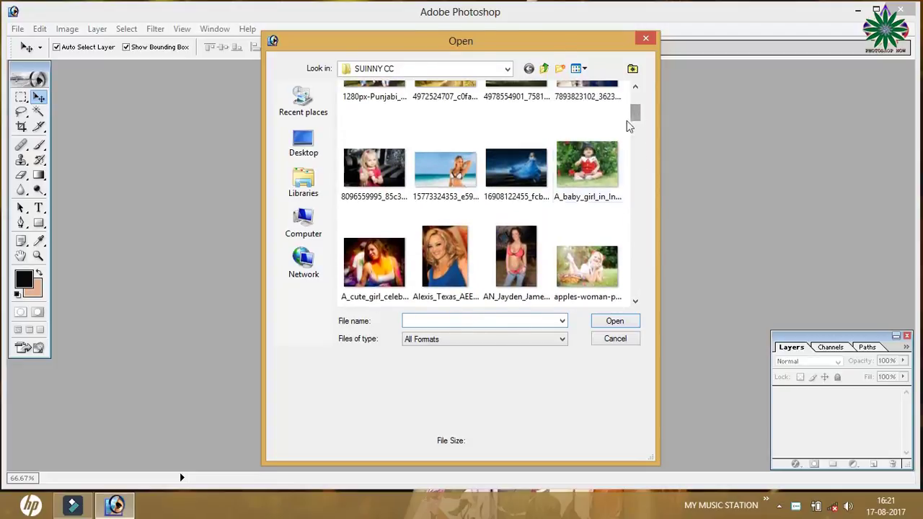
{"action": "double_click", "coordinate": [515, 159]}
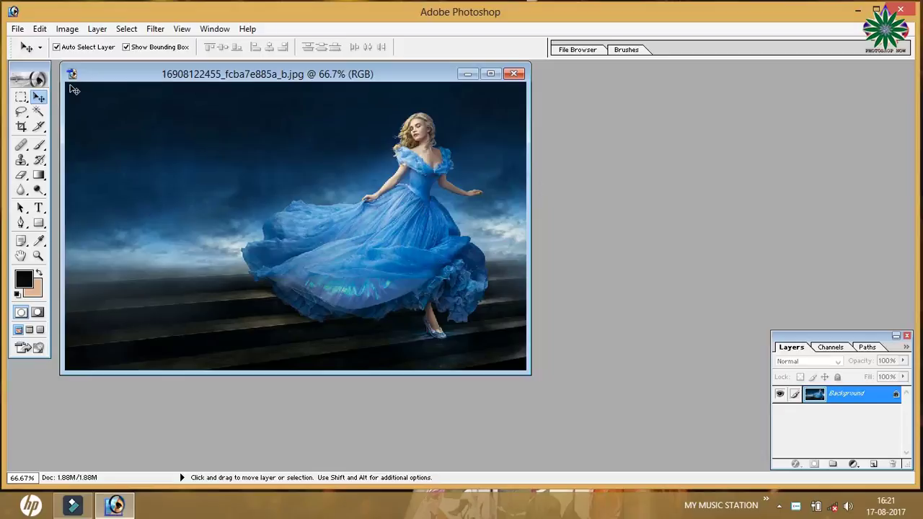
{"action": "left_click", "coordinate": [18, 28]}
- Create a white 1920 x 1080 document and drag the blue-gown photo into it as Layer 1
{"action": "left_click", "coordinate": [29, 43]}
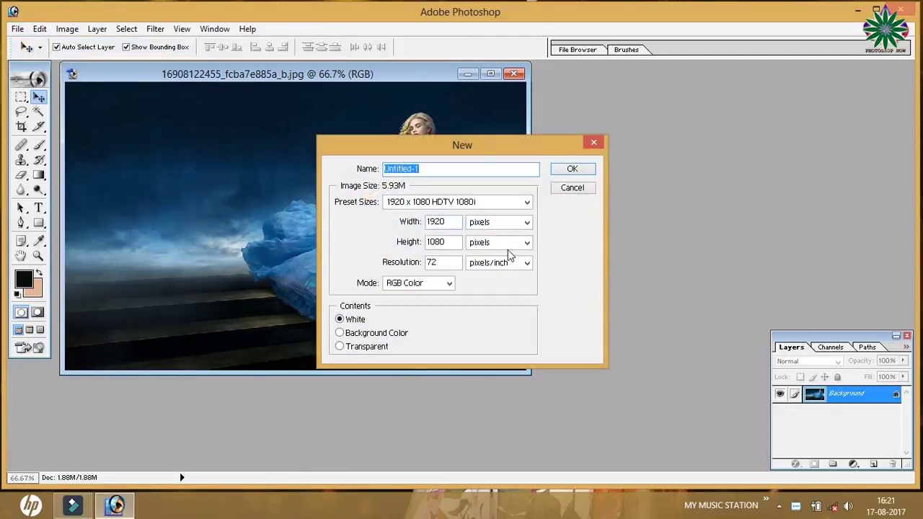
{"action": "left_click", "coordinate": [561, 171]}
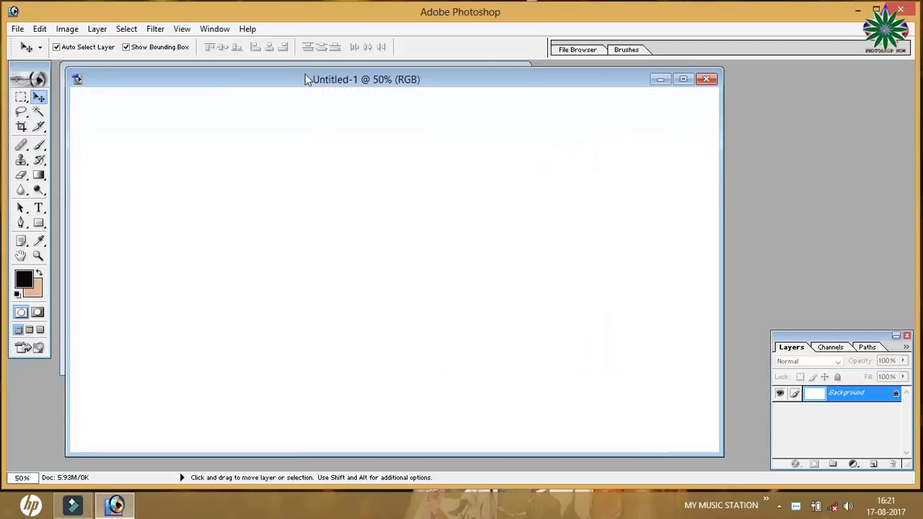
{"action": "left_click_drag", "start_coordinate": [305, 79], "coordinate": [232, 184]}
{"action": "left_click", "coordinate": [200, 140]}
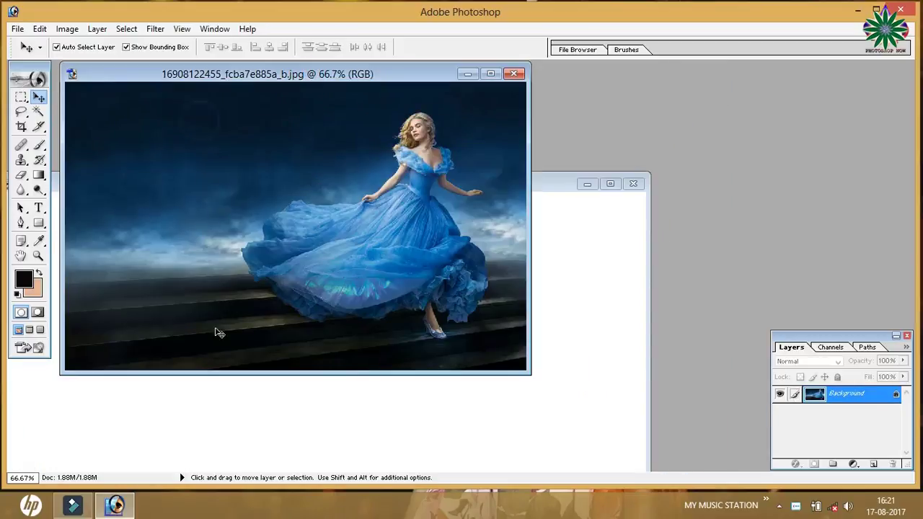
{"action": "left_click_drag", "start_coordinate": [271, 267], "coordinate": [289, 440]}
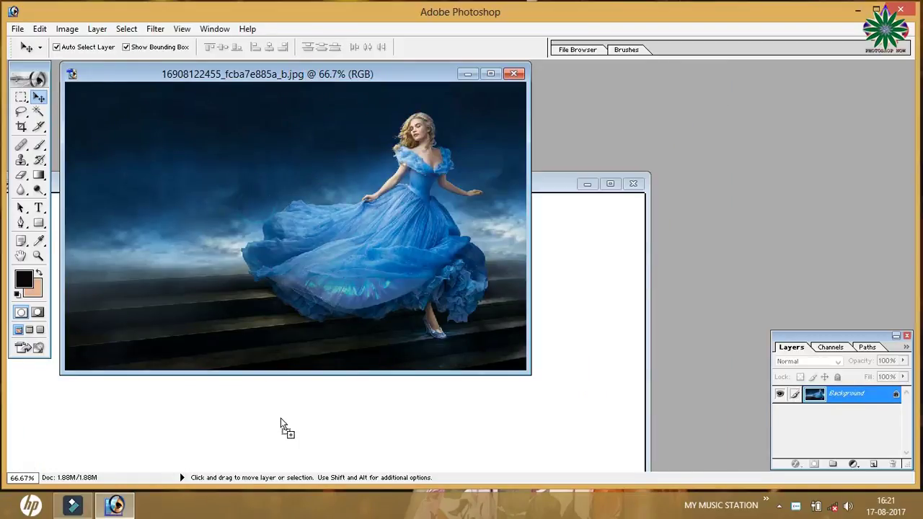
{"action": "left_click_drag", "start_coordinate": [485, 184], "coordinate": [575, 72]}
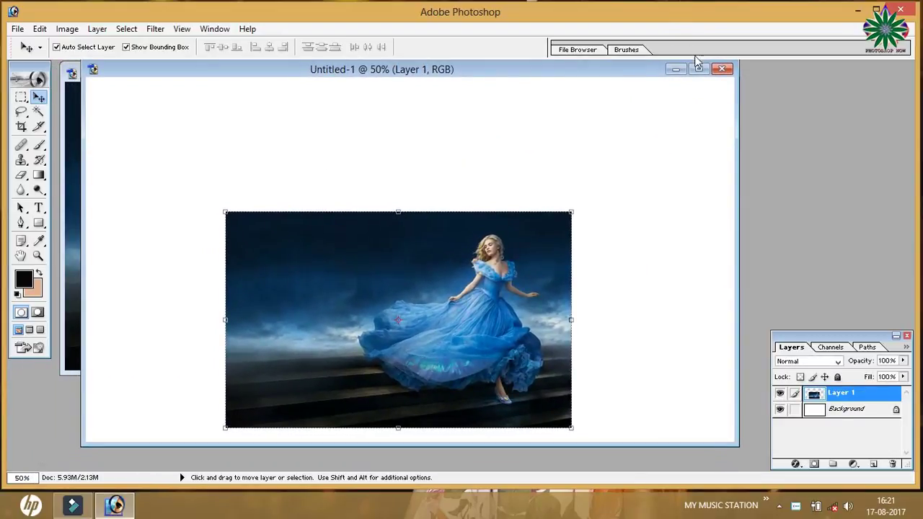
{"action": "left_click", "coordinate": [699, 68]}
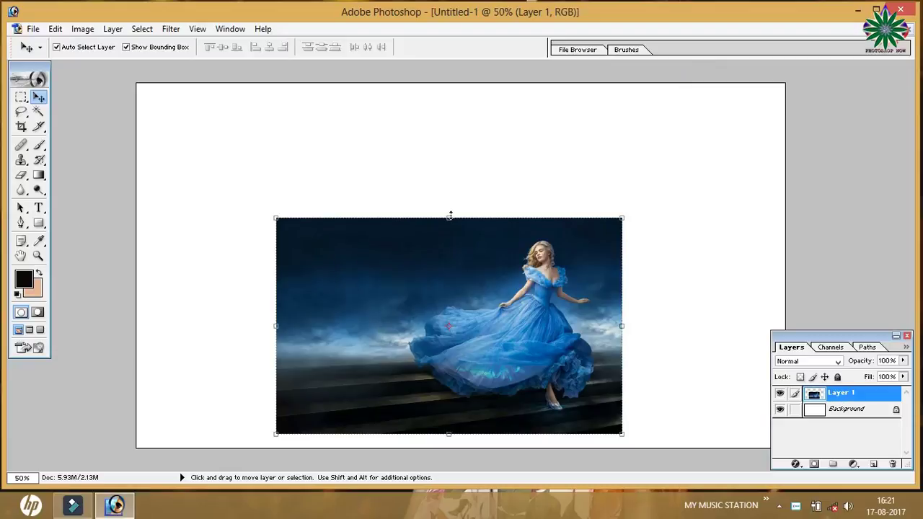
- Scale Layer 1 to 187.5% by 168.8% so the photo fills the 1920 x 1080 canvas
{"action": "left_click_drag", "start_coordinate": [451, 215], "coordinate": [449, 84]}
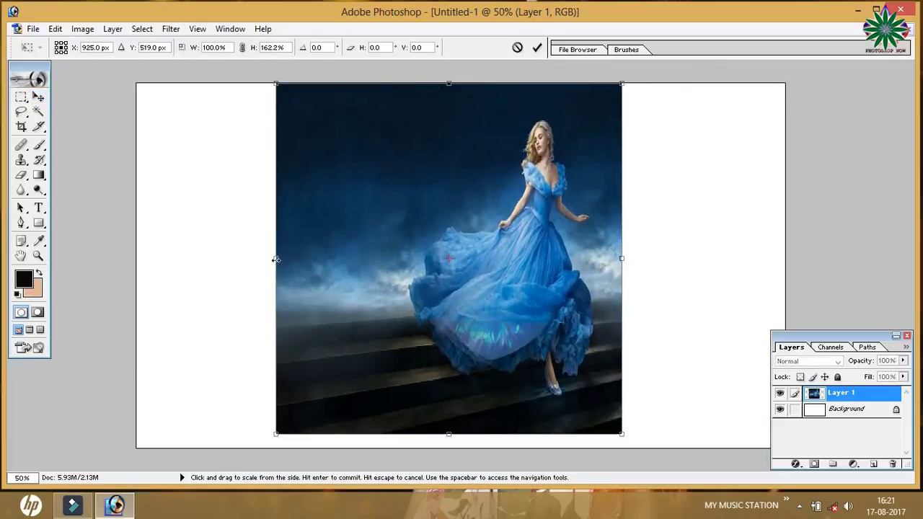
{"action": "left_click_drag", "start_coordinate": [276, 259], "coordinate": [132, 265]}
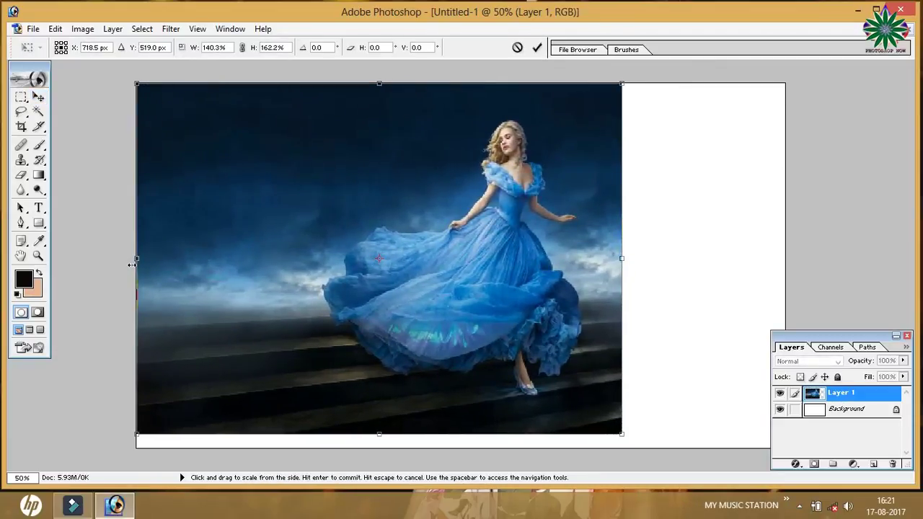
{"action": "left_click_drag", "start_coordinate": [624, 257], "coordinate": [785, 258]}
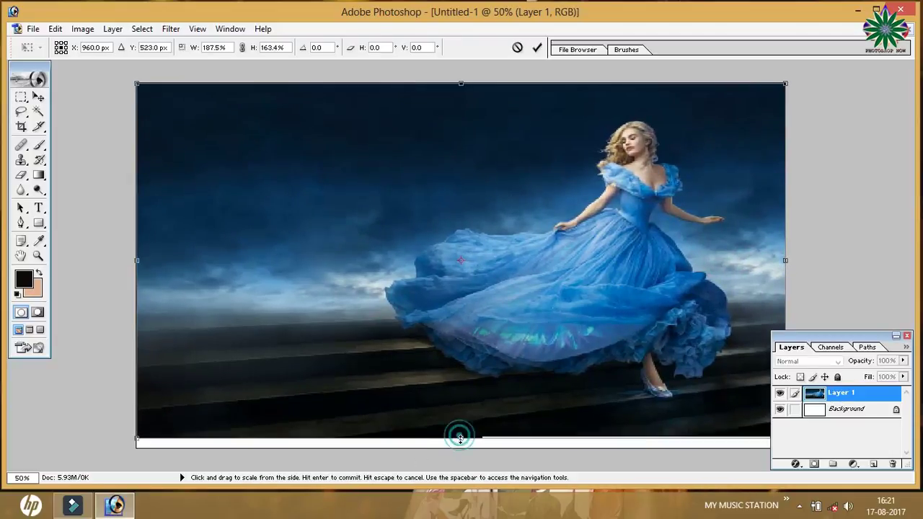
{"action": "left_click_drag", "start_coordinate": [460, 435], "coordinate": [461, 446]}
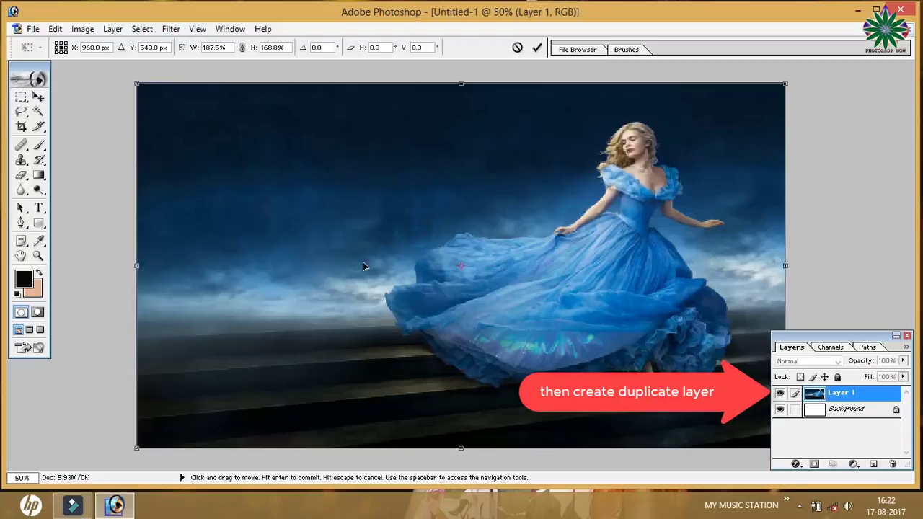
{"action": "key", "text": "Return"}
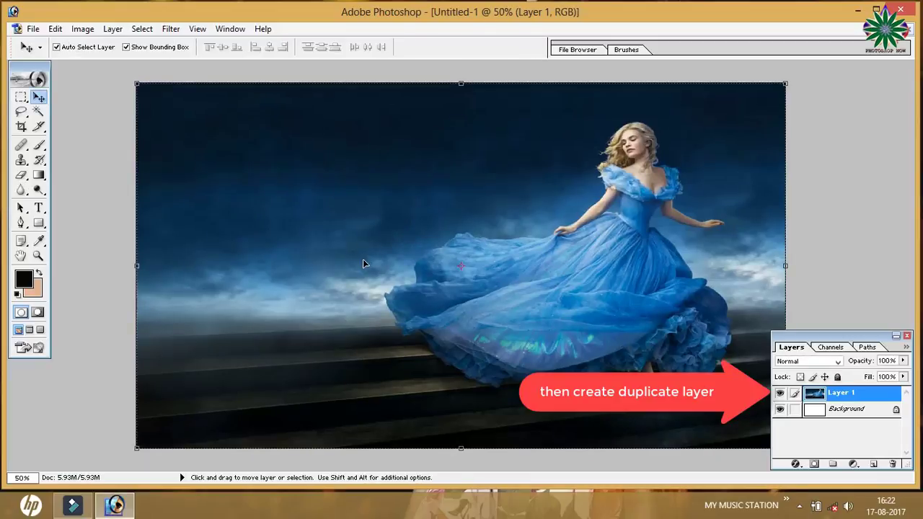
- Add Layer 2 above the photo and paint it solid black with a soft brush
{"action": "left_click", "coordinate": [874, 464]}
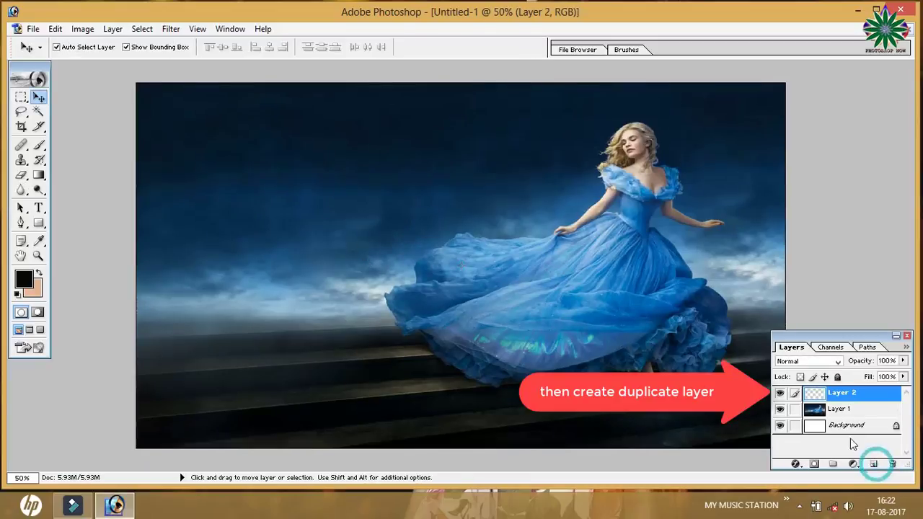
{"action": "double_click", "coordinate": [858, 395]}
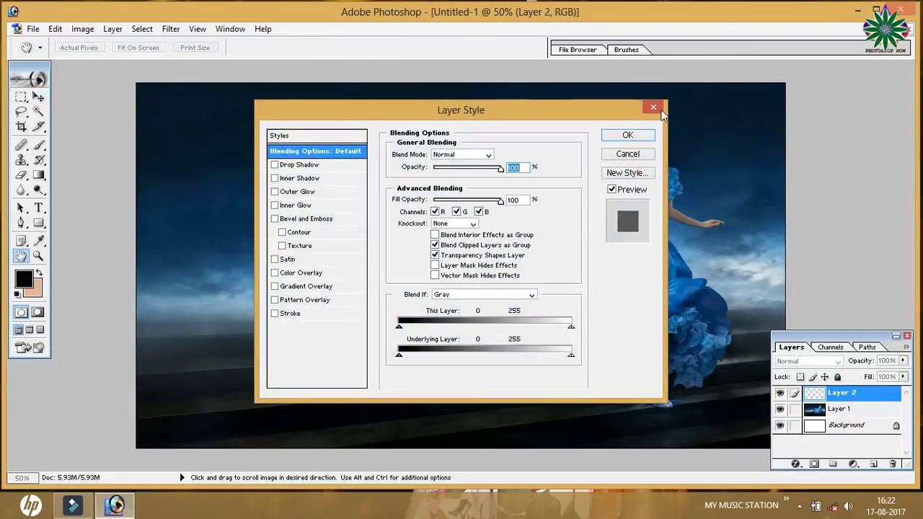
{"action": "left_click", "coordinate": [653, 108]}
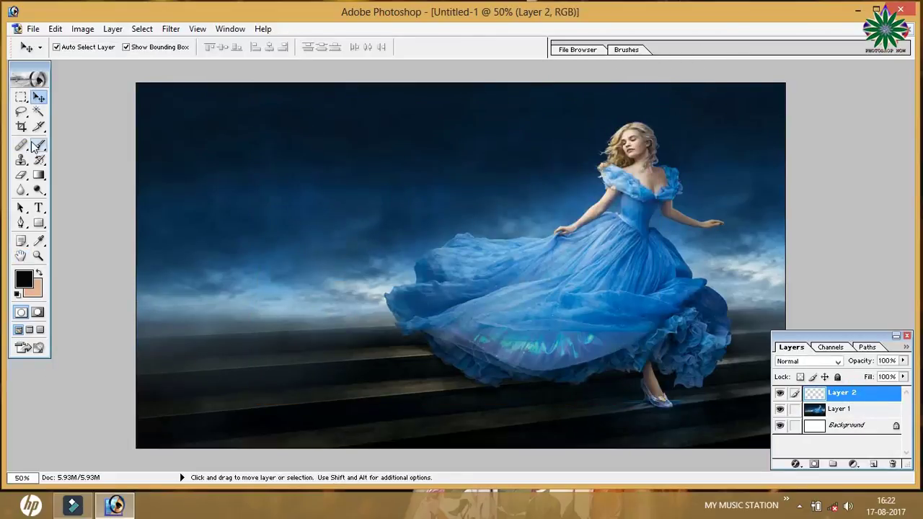
{"action": "left_click", "coordinate": [39, 146]}
{"action": "mouse_move", "coordinate": [166, 113]}
{"action": "left_mouse_down"}
{"action": "mouse_move", "coordinate": [168, 130]}
{"action": "mouse_move", "coordinate": [707, 361]}
{"action": "left_mouse_up"}
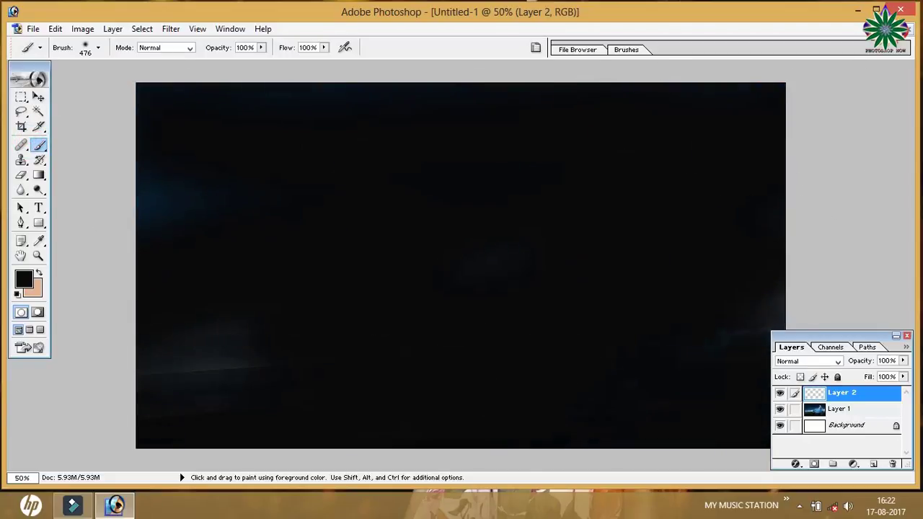
{"action": "mouse_move", "coordinate": [544, 394]}
{"action": "left_mouse_down"}
{"action": "mouse_move", "coordinate": [119, 362]}
{"action": "mouse_move", "coordinate": [108, 211]}
{"action": "left_mouse_up"}
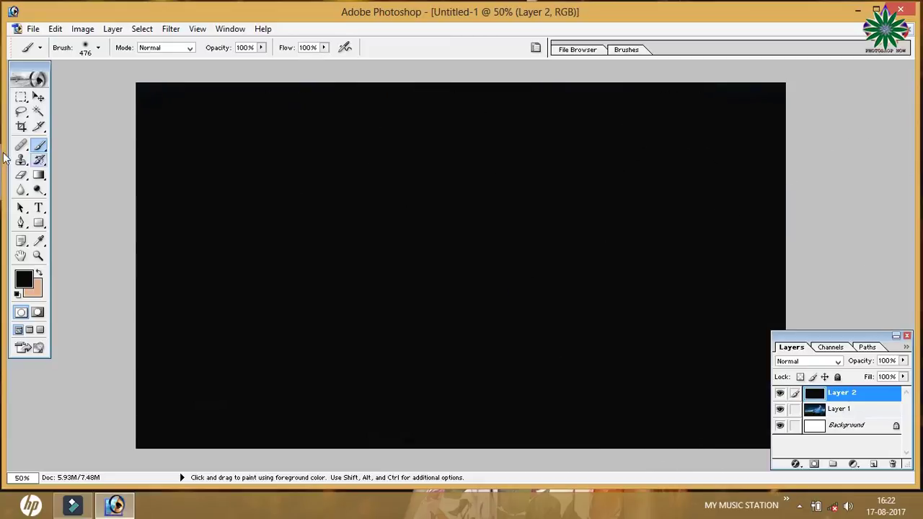
{"action": "left_click", "coordinate": [169, 30]}
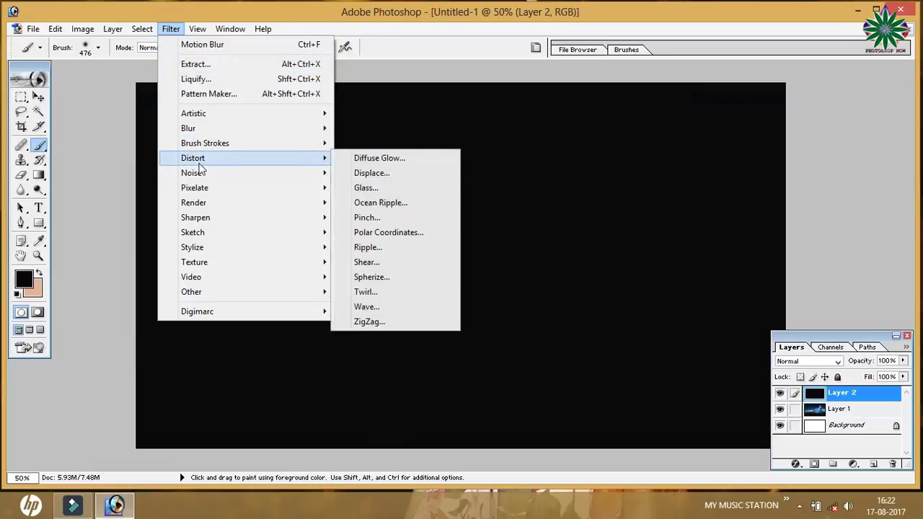
- Add Gaussian monochromatic noise at about 52% to Layer 2's black fill
{"action": "mouse_move", "coordinate": [193, 173]}
{"action": "left_click", "coordinate": [378, 172]}
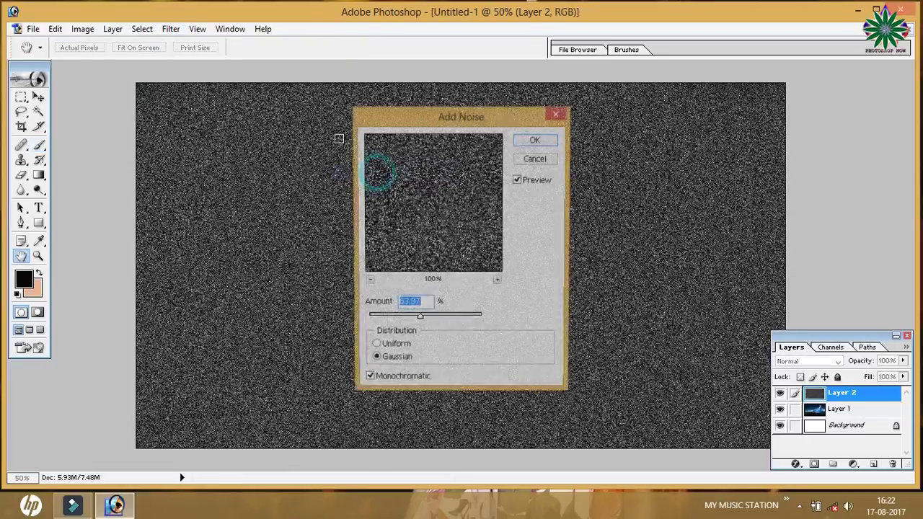
{"action": "left_click", "coordinate": [420, 322]}
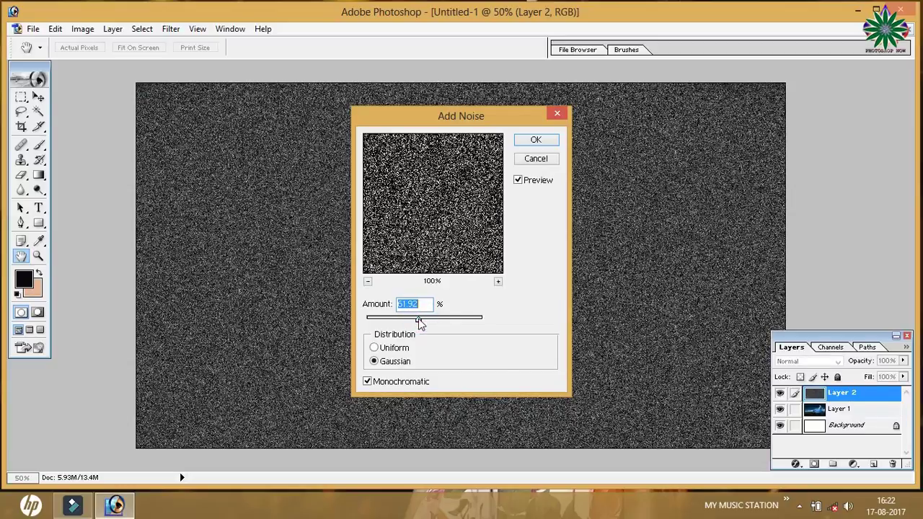
{"action": "left_click", "coordinate": [420, 321]}
{"action": "left_click_drag", "start_coordinate": [421, 322], "coordinate": [418, 323]}
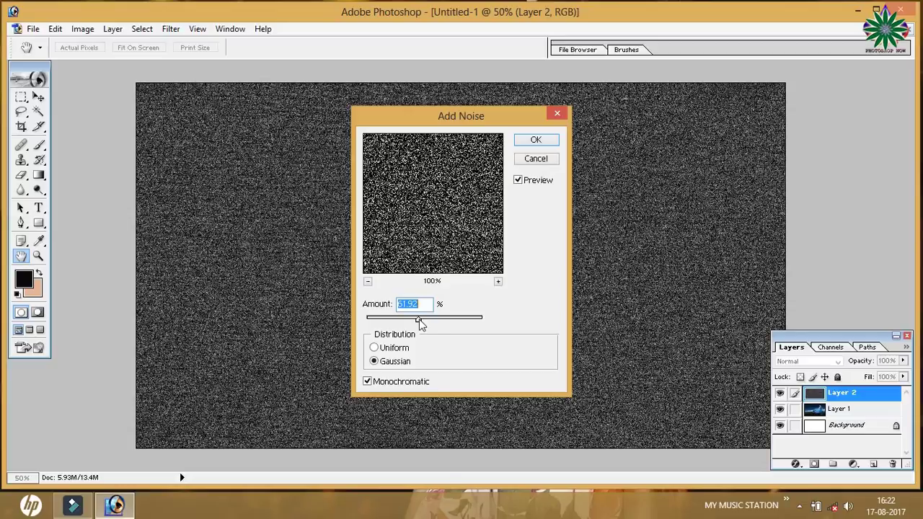
{"action": "left_click", "coordinate": [536, 140]}
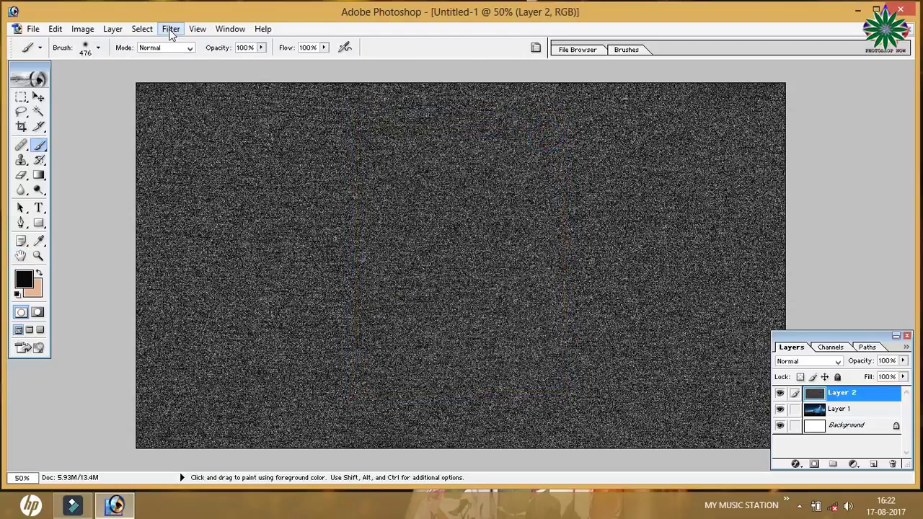
{"action": "left_click", "coordinate": [171, 30]}
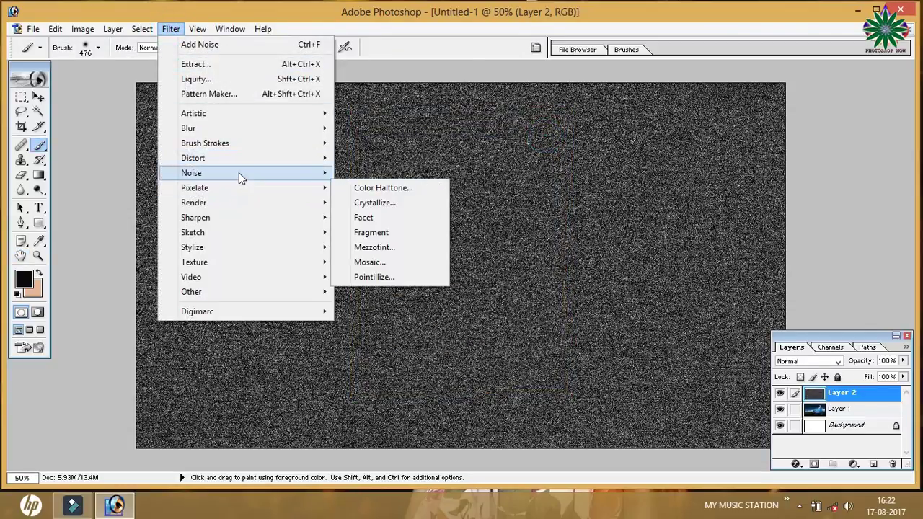
{"action": "mouse_move", "coordinate": [216, 128]}
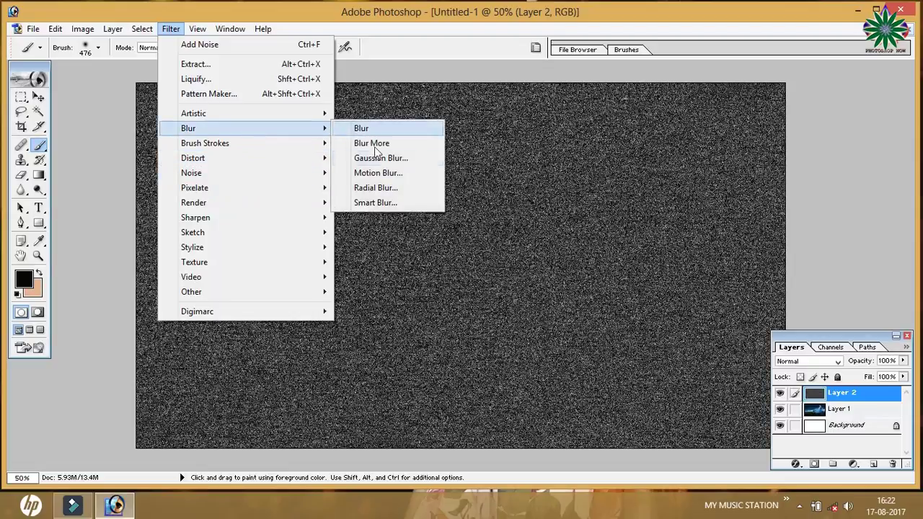
- Apply a small-radius Gaussian Blur to the noise on Layer 2
{"action": "left_click", "coordinate": [382, 158]}
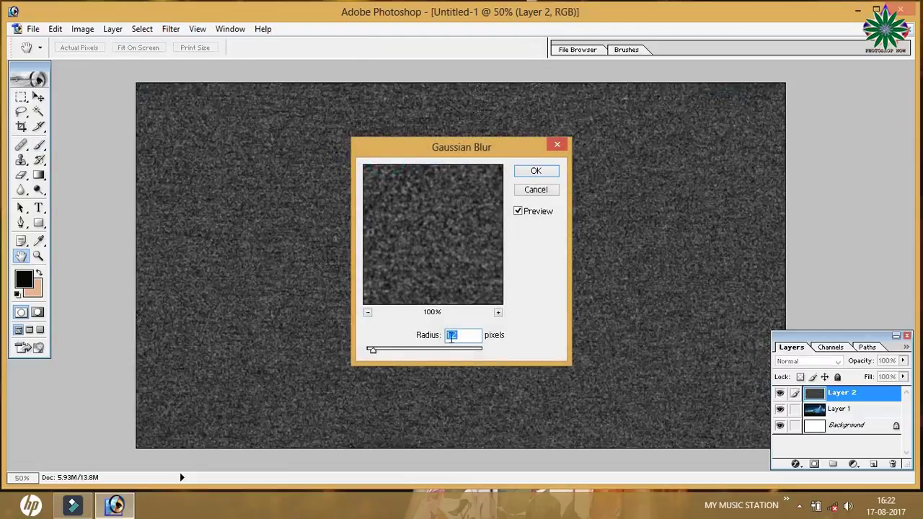
{"action": "left_click", "coordinate": [525, 169]}
{"action": "key", "text": "b"}
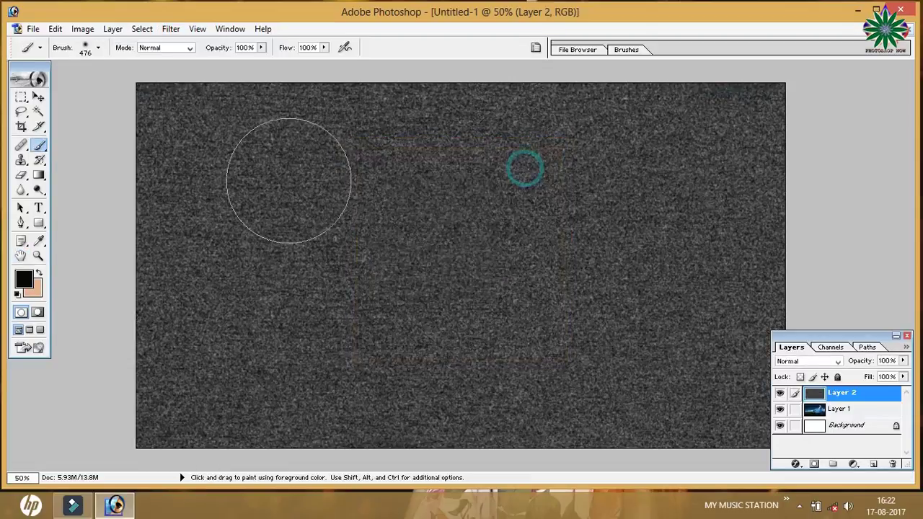
{"action": "left_click", "coordinate": [171, 29]}
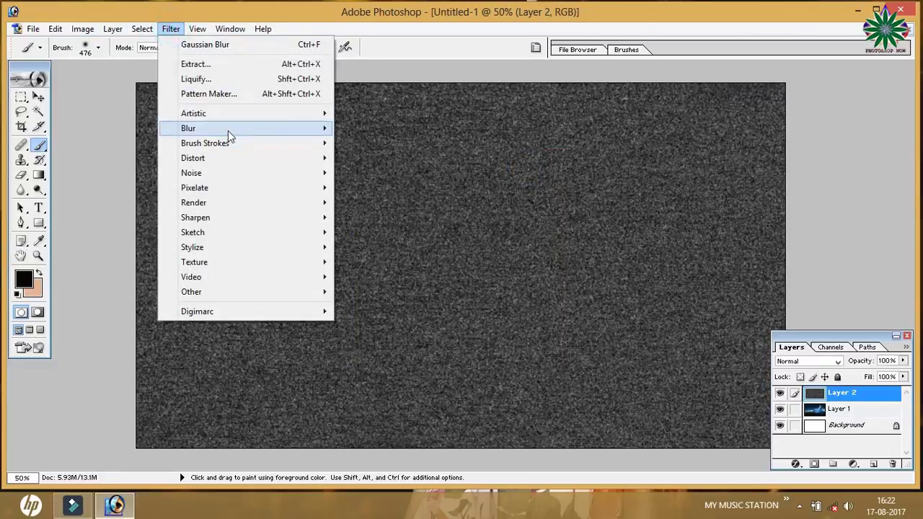
- Apply a 90°, 10-pixel Motion Blur to Layer 2 for vertical rain streaks
{"action": "mouse_move", "coordinate": [189, 128]}
{"action": "left_click", "coordinate": [371, 173]}
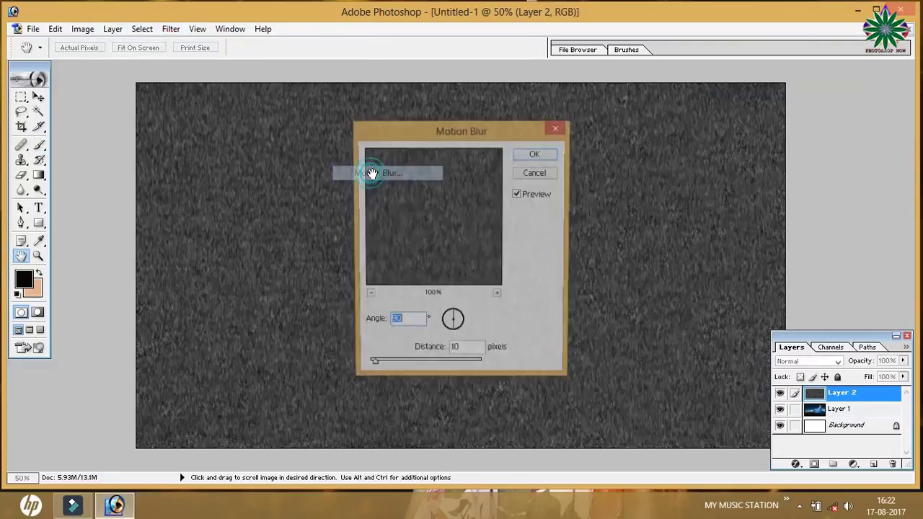
{"action": "left_click", "coordinate": [532, 156]}
{"action": "key", "text": "b"}
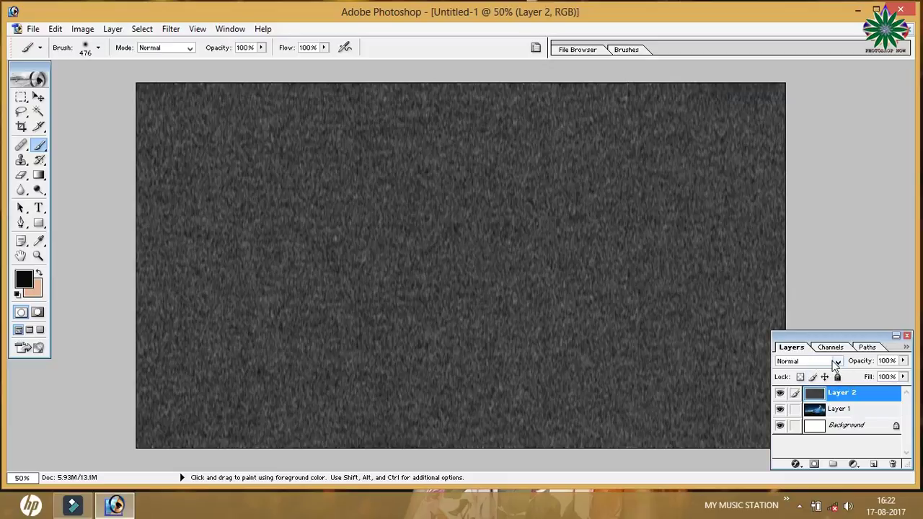
- Change Layer 2's blend mode from Normal to Screen
{"action": "left_click", "coordinate": [835, 363]}
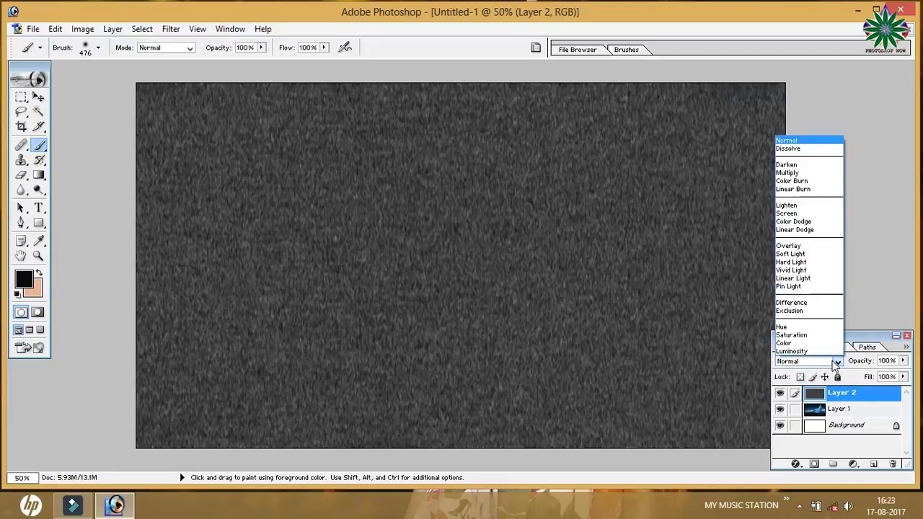
{"action": "left_click", "coordinate": [796, 213]}
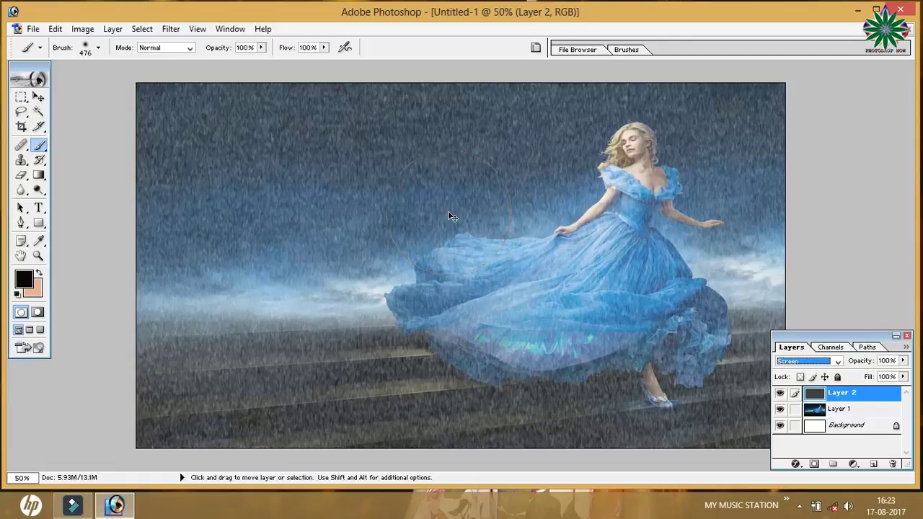
{"action": "key", "text": "ctrl+l"}
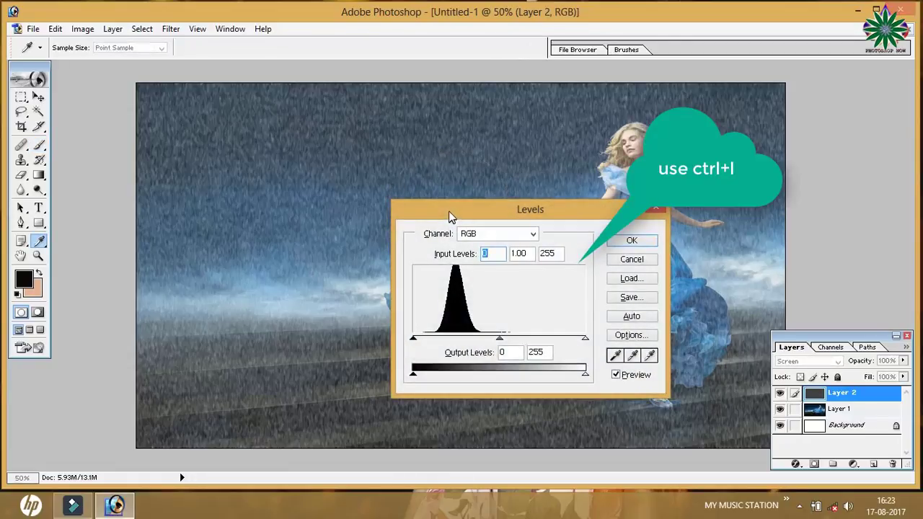
- Raise the Levels black input to about 53 on Layer 2 to thin the rain
{"action": "left_click_drag", "start_coordinate": [415, 343], "coordinate": [455, 343]}
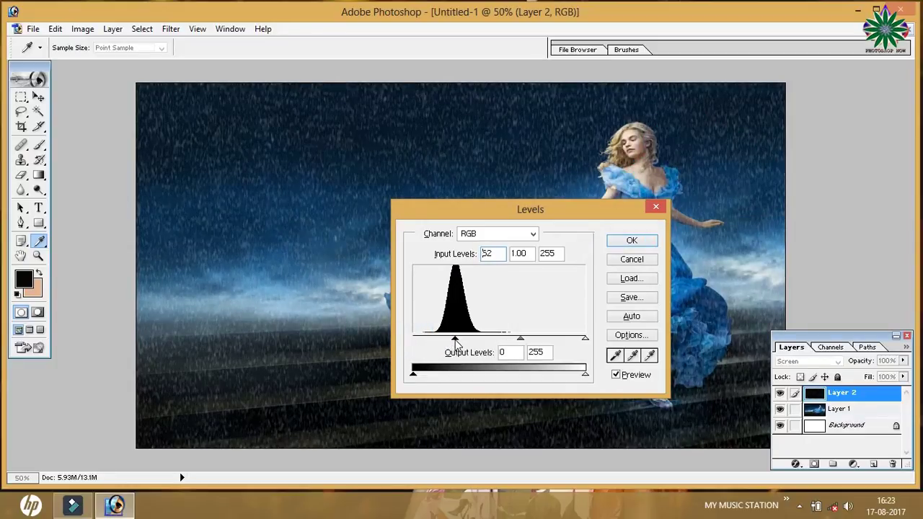
{"action": "left_click", "coordinate": [632, 240]}
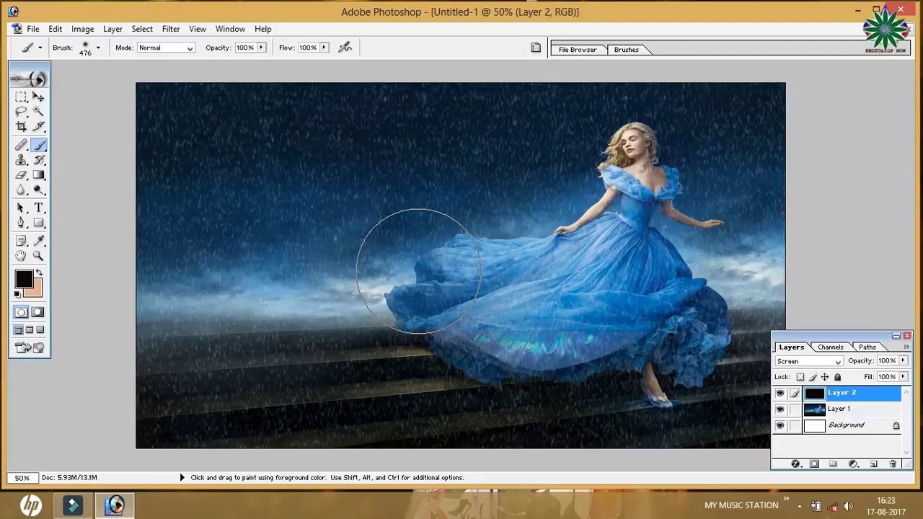
- Scale the rain layer to about 117.8% by 116.5% and paint out rain over the steps
{"action": "key", "text": "ctrl+t"}
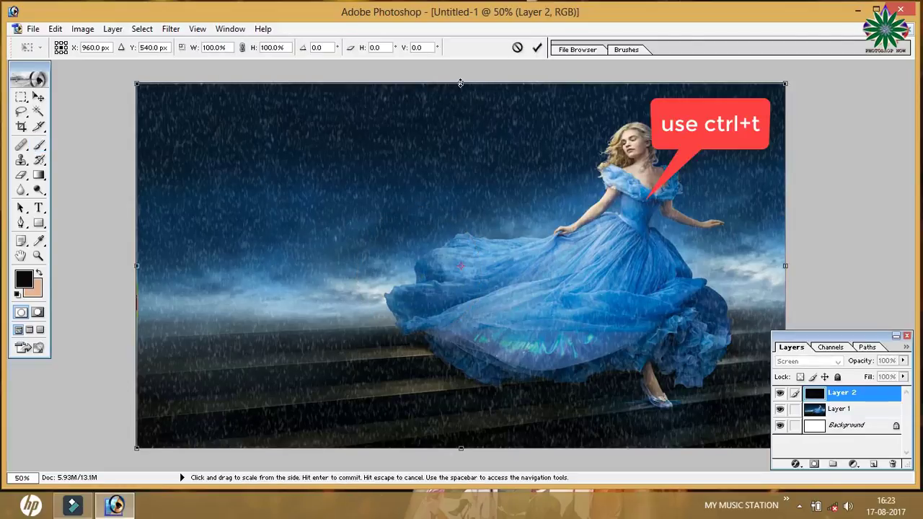
{"action": "left_click_drag", "start_coordinate": [461, 83], "coordinate": [461, 23]}
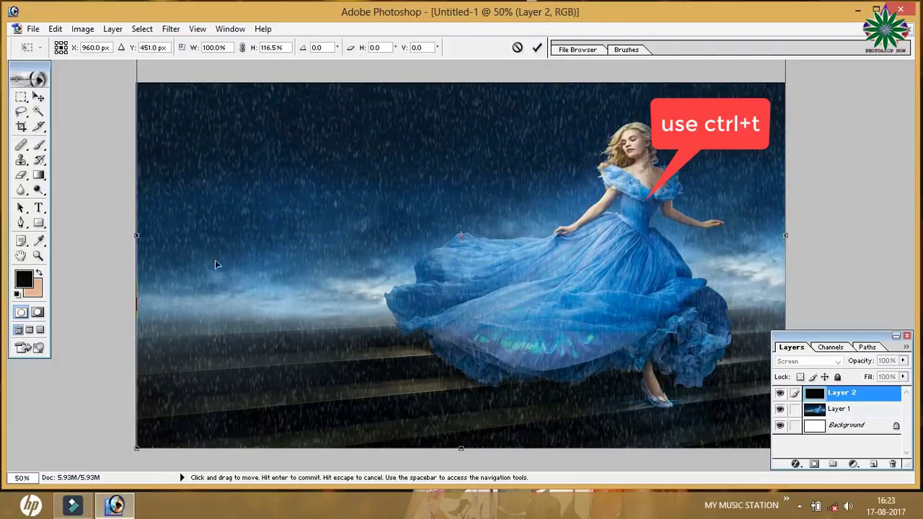
{"action": "left_click_drag", "start_coordinate": [136, 235], "coordinate": [73, 185]}
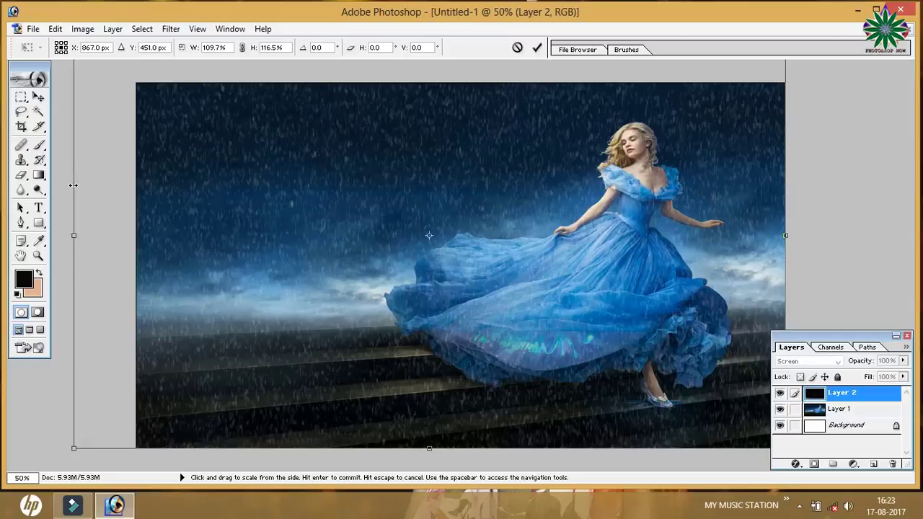
{"action": "left_click_drag", "start_coordinate": [786, 235], "coordinate": [838, 238]}
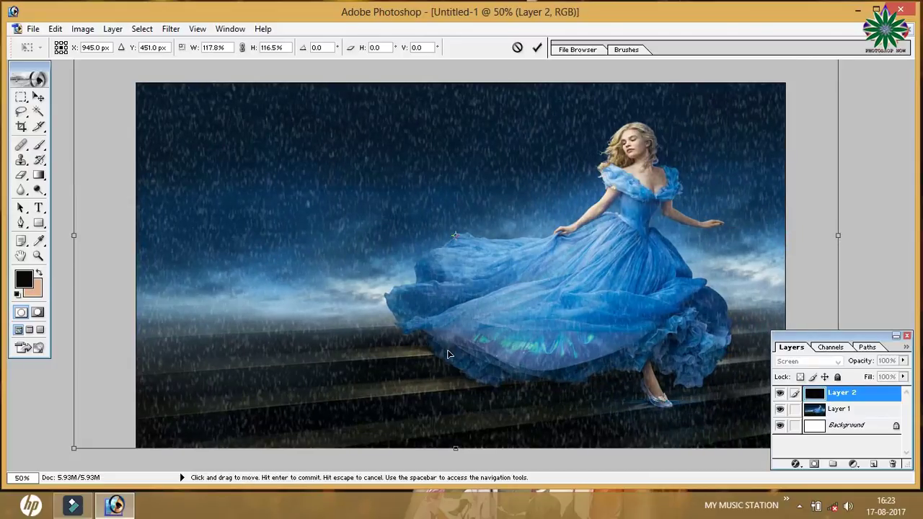
{"action": "key", "text": "Return"}
{"action": "key", "text": "b"}
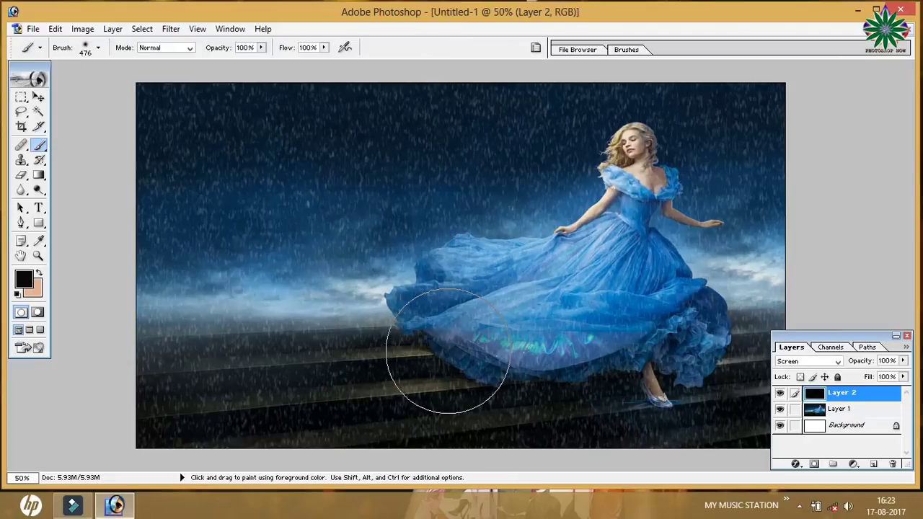
{"action": "left_click", "coordinate": [448, 351]}
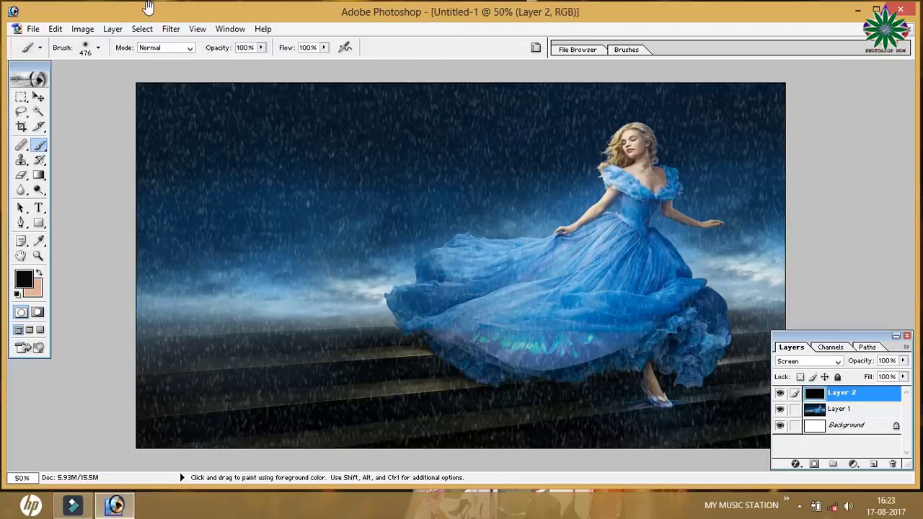
- In a maximized ImageReady window, stretch Layer 2's rain past the top, left and right edges to about 2096 × 1314 px
{"action": "left_click", "coordinate": [29, 350]}
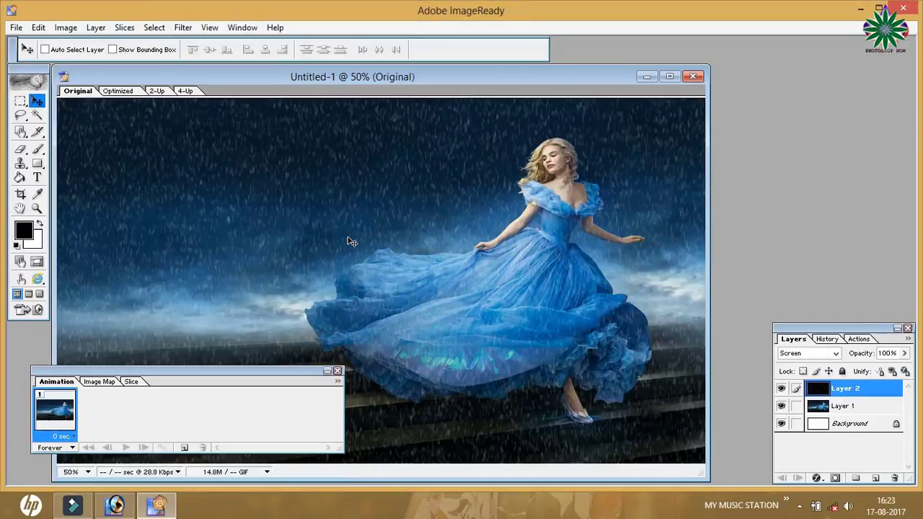
{"action": "left_click", "coordinate": [671, 75]}
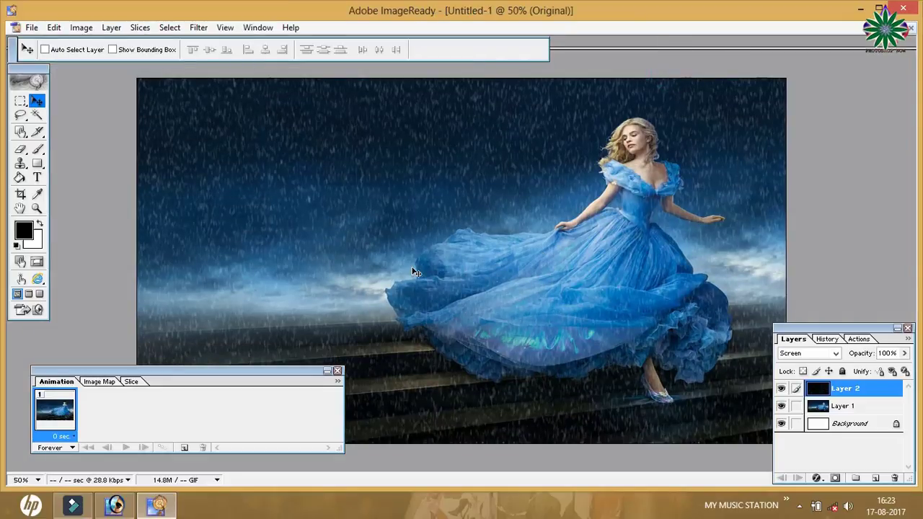
{"action": "key", "text": "ctrl+t"}
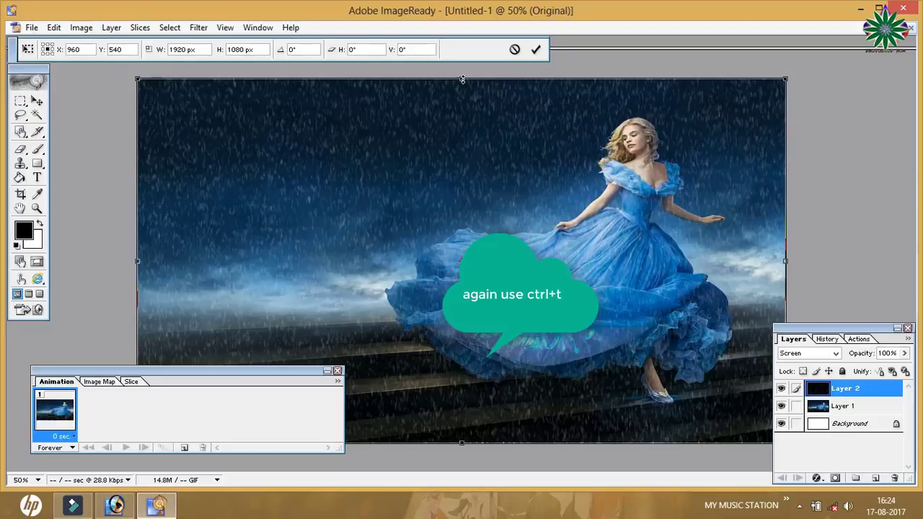
{"action": "left_click_drag", "start_coordinate": [463, 80], "coordinate": [466, 6]}
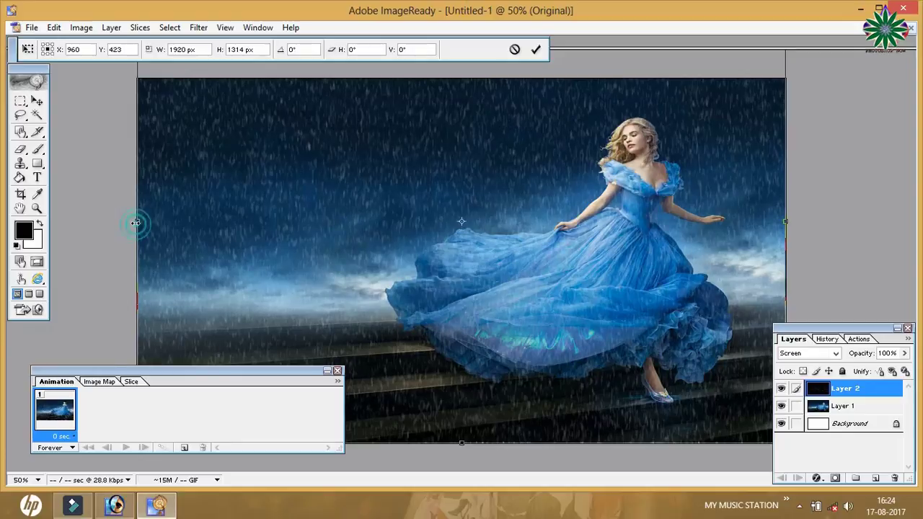
{"action": "left_click_drag", "start_coordinate": [136, 223], "coordinate": [112, 222]}
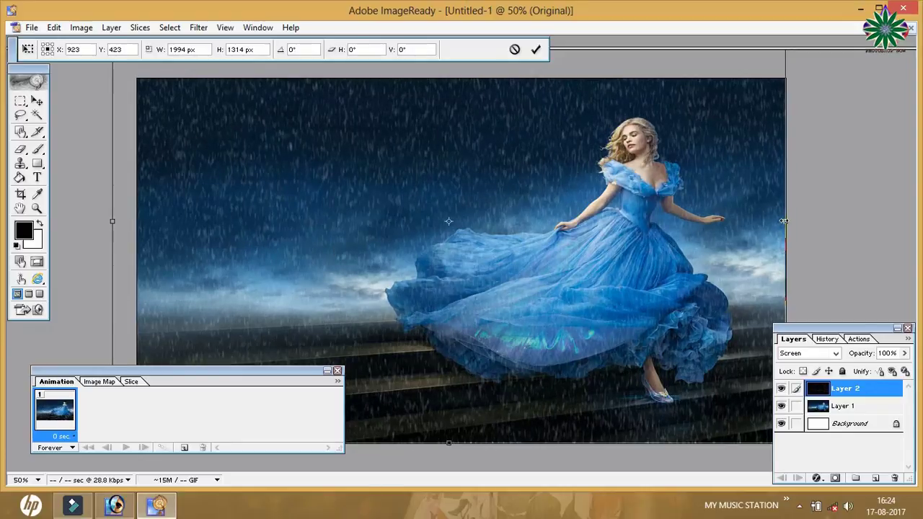
{"action": "left_click_drag", "start_coordinate": [787, 221], "coordinate": [821, 222]}
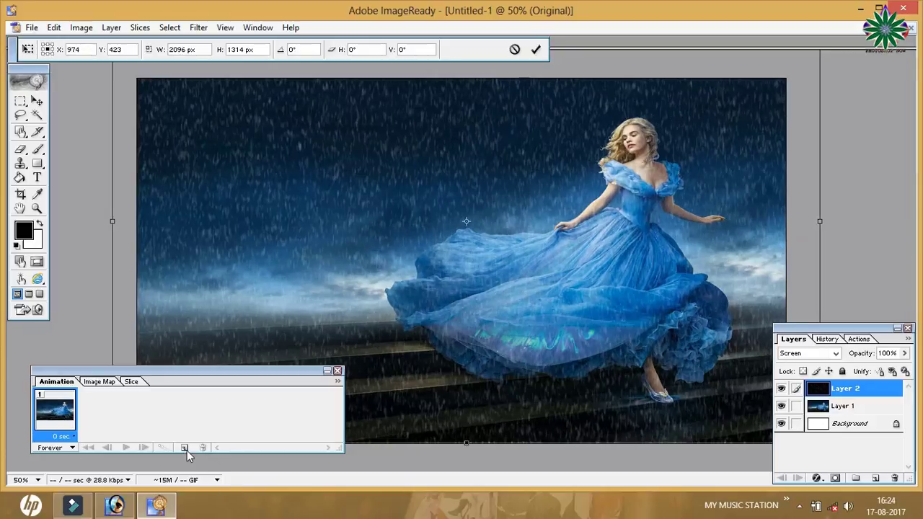
{"action": "key", "text": "Return"}
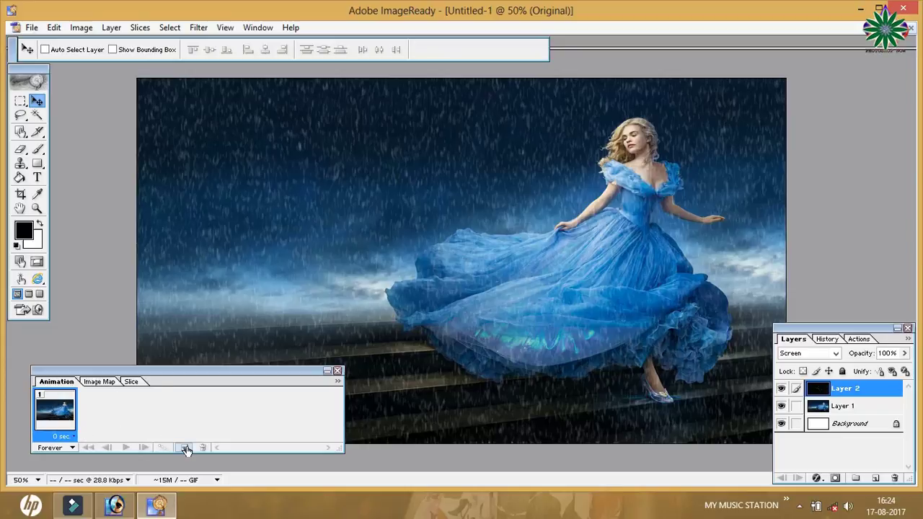
- Add animation frames 2–4, nudging the rain layer slightly lower in frames 3 and 4
{"action": "left_click", "coordinate": [186, 448]}
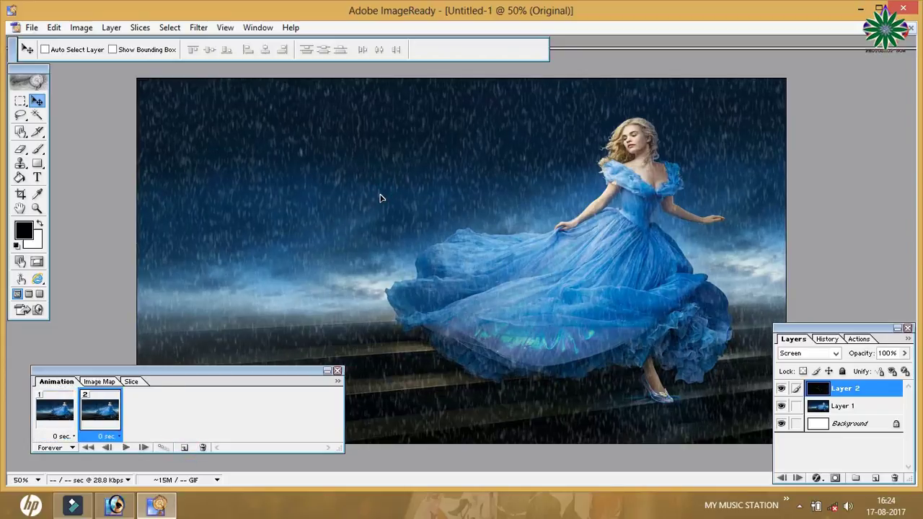
{"action": "left_click", "coordinate": [183, 448]}
{"action": "left_click_drag", "start_coordinate": [343, 174], "coordinate": [343, 188]}
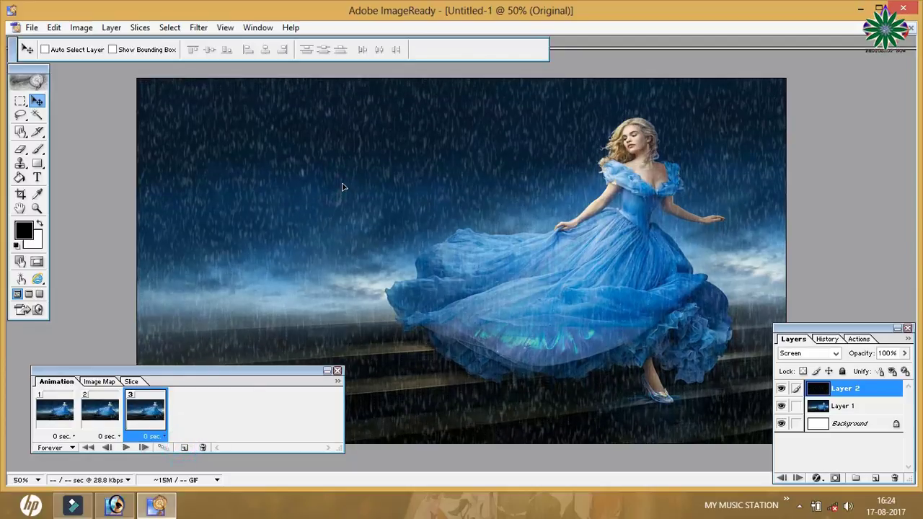
{"action": "left_click", "coordinate": [185, 448]}
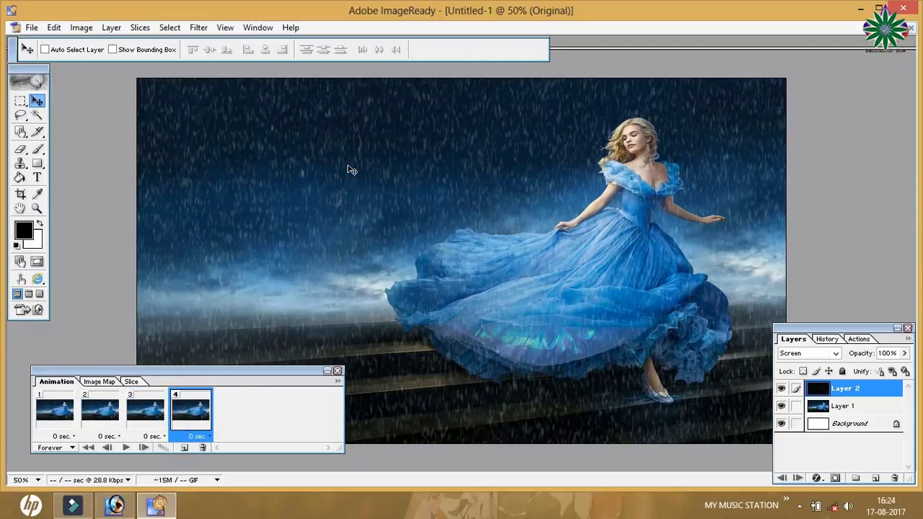
{"action": "left_click_drag", "start_coordinate": [354, 170], "coordinate": [354, 179]}
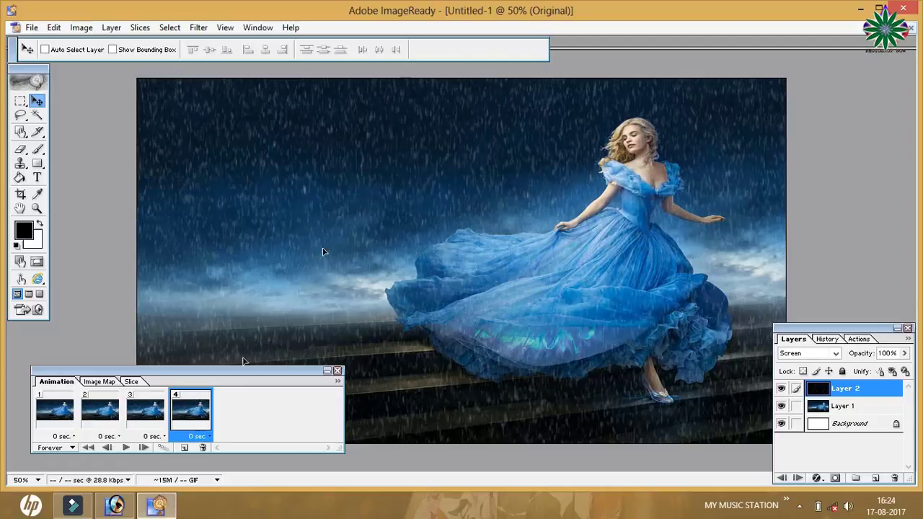
- Add frames 5–7 with the rain lowered further, then preview the seven-frame loop
{"action": "left_click", "coordinate": [184, 449]}
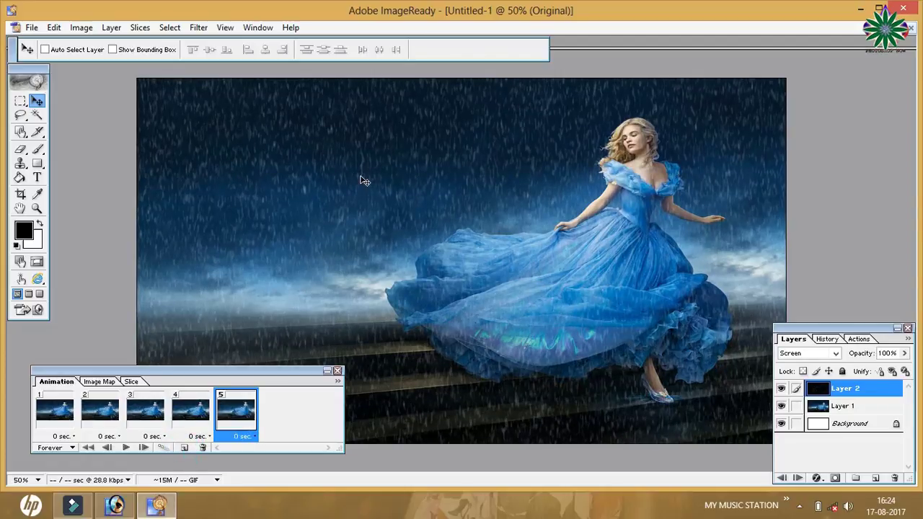
{"action": "left_click_drag", "start_coordinate": [362, 195], "coordinate": [361, 199]}
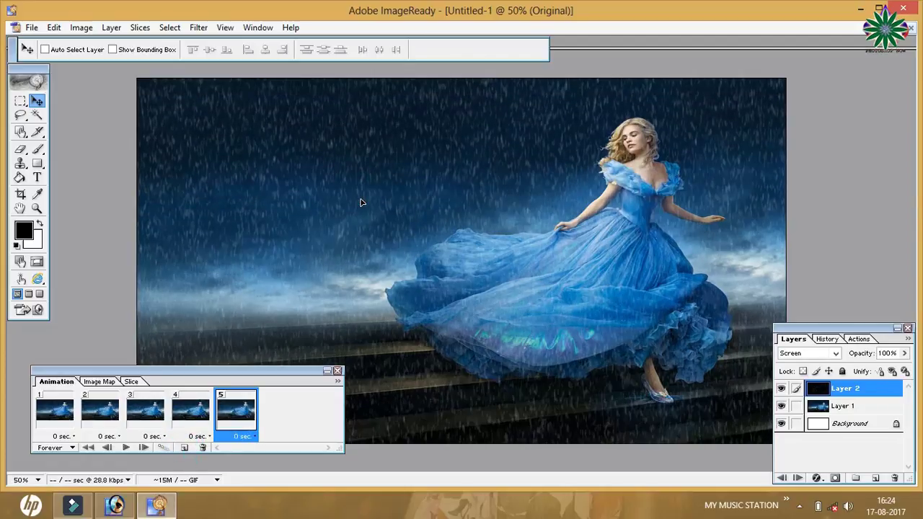
{"action": "left_click", "coordinate": [185, 448]}
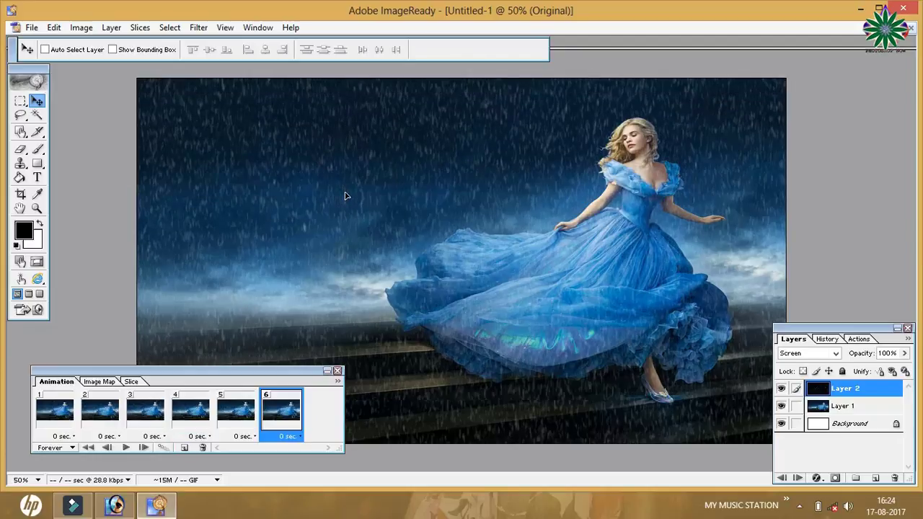
{"action": "left_click_drag", "start_coordinate": [345, 186], "coordinate": [351, 200]}
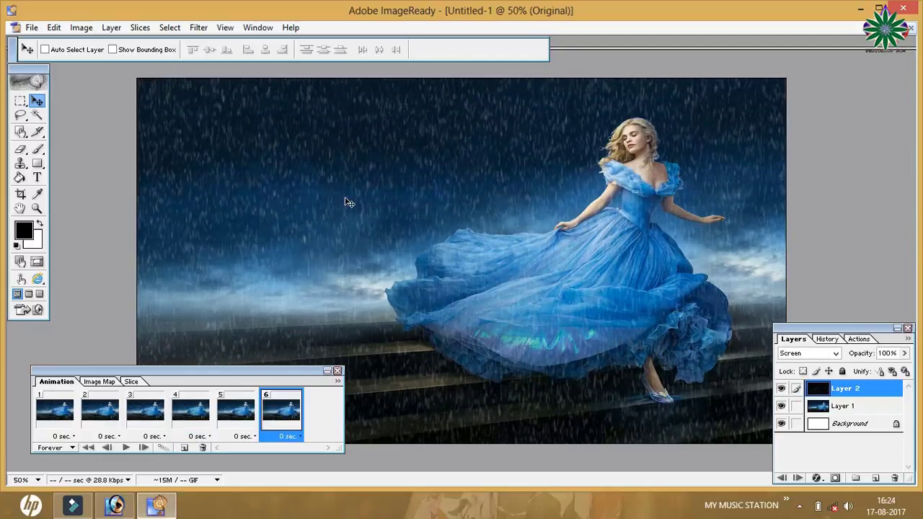
{"action": "left_click", "coordinate": [183, 449]}
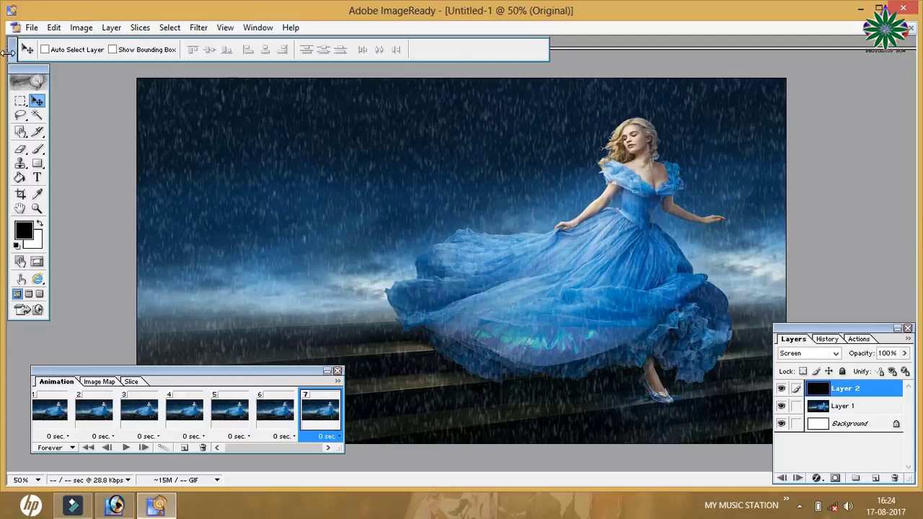
{"action": "left_click", "coordinate": [125, 449]}
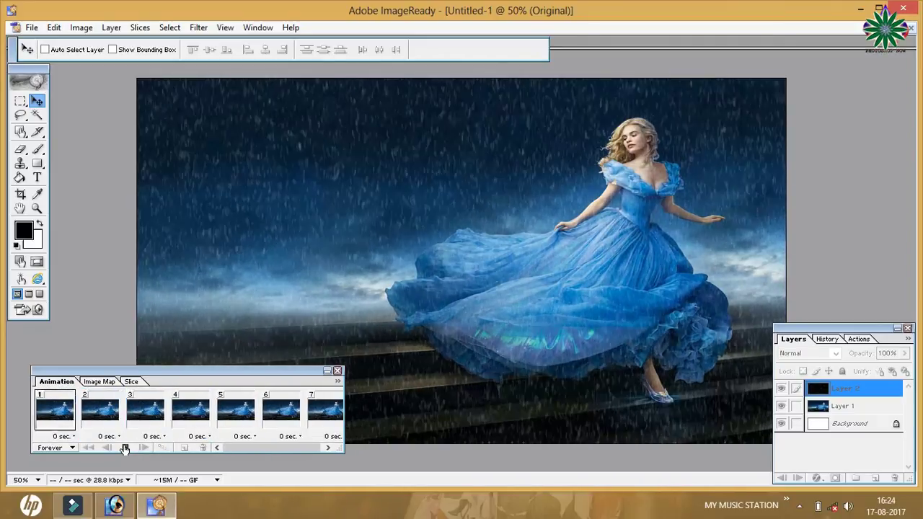
- Stop playback and use Save Optimized to write the seven-frame rain GIF to the Desktop
{"action": "left_click", "coordinate": [32, 27]}
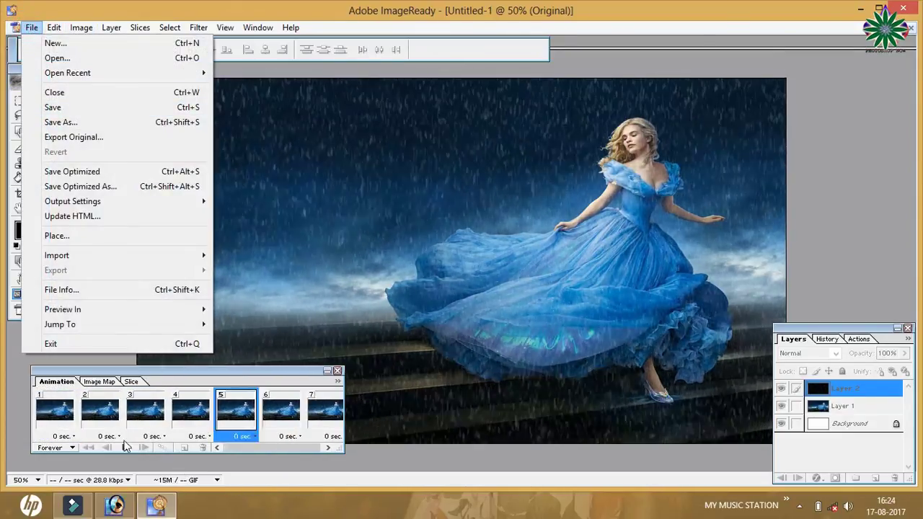
{"action": "left_click", "coordinate": [125, 448]}
{"action": "left_click", "coordinate": [32, 28]}
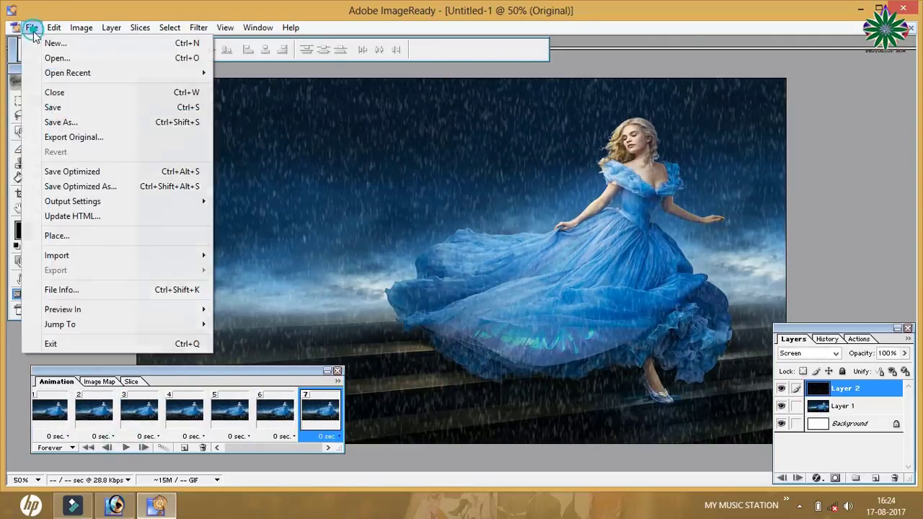
{"action": "left_click", "coordinate": [75, 169]}
{"action": "type", "text": "ki"}
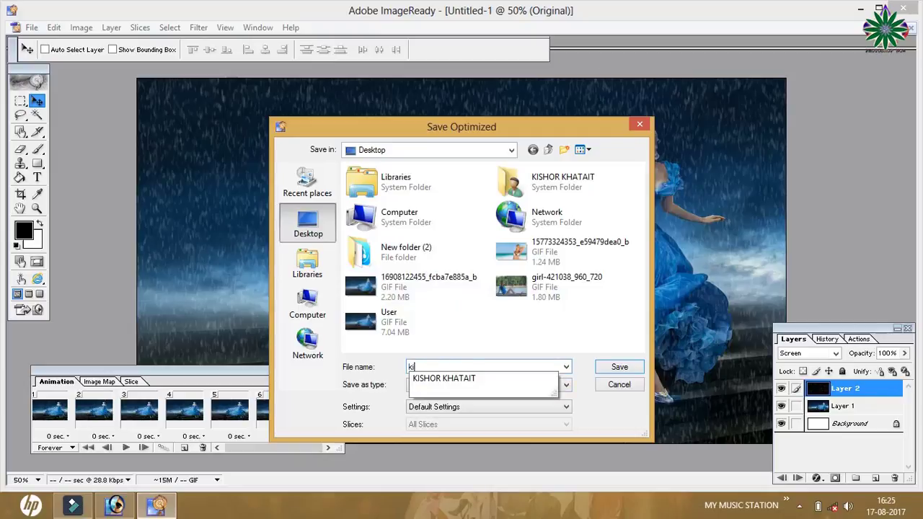
{"action": "left_click", "coordinate": [631, 371]}
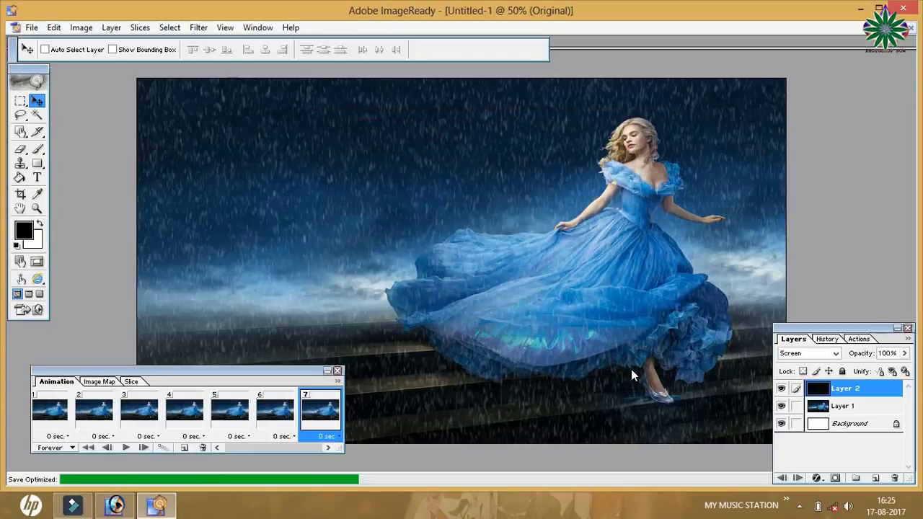
- Minimize ImageReady and Photoshop, then open the saved rain GIF from the desktop
{"action": "left_click", "coordinate": [862, 9]}
{"action": "left_click", "coordinate": [858, 10]}
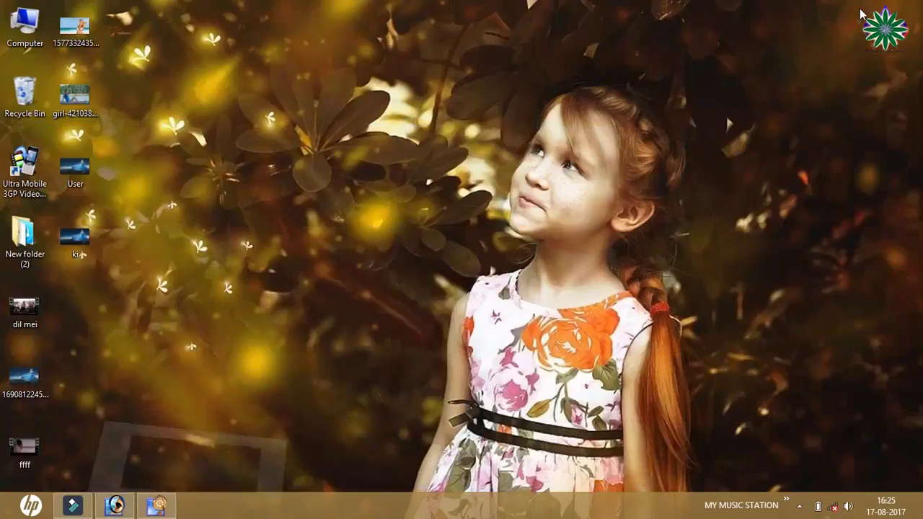
{"action": "double_click", "coordinate": [89, 245]}
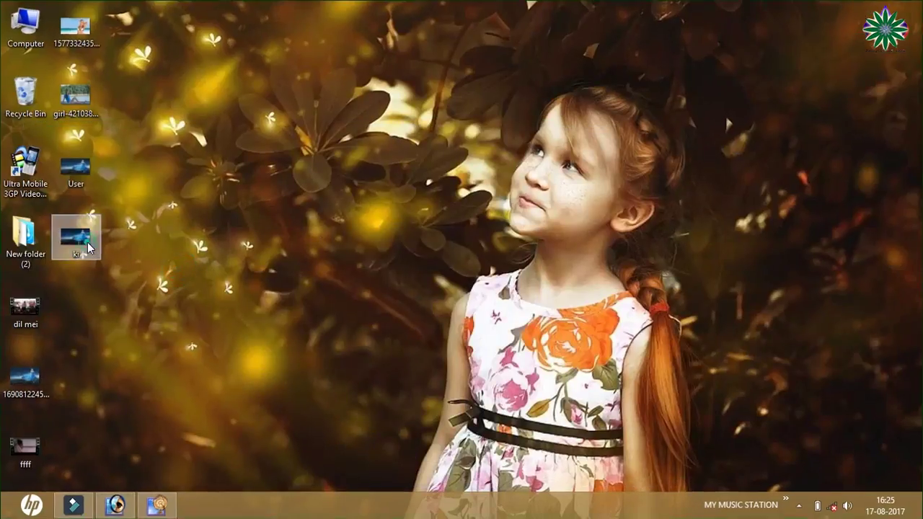